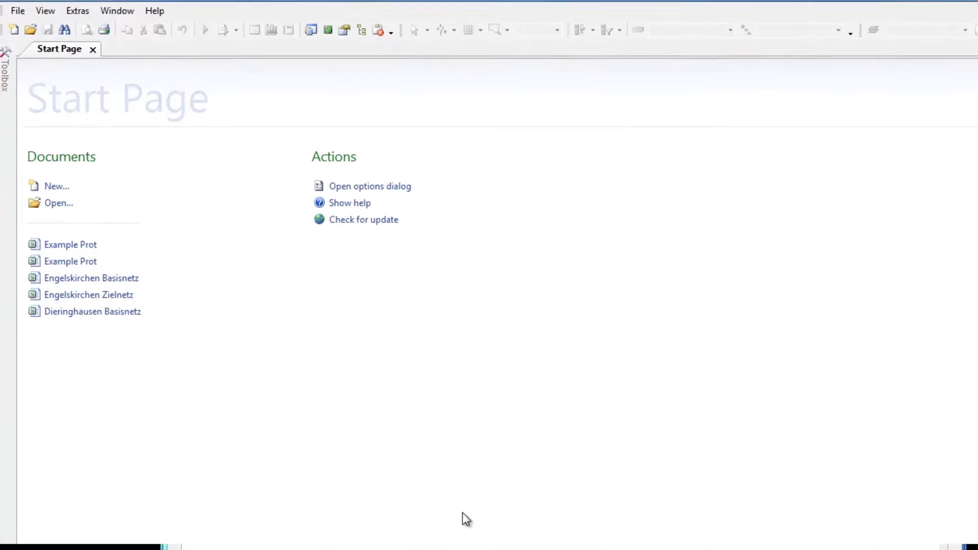
Create a new Electrical network with a Schematic drawing on an A3 landscape page.
{"action": "left_click", "coordinate": [23, 16]}
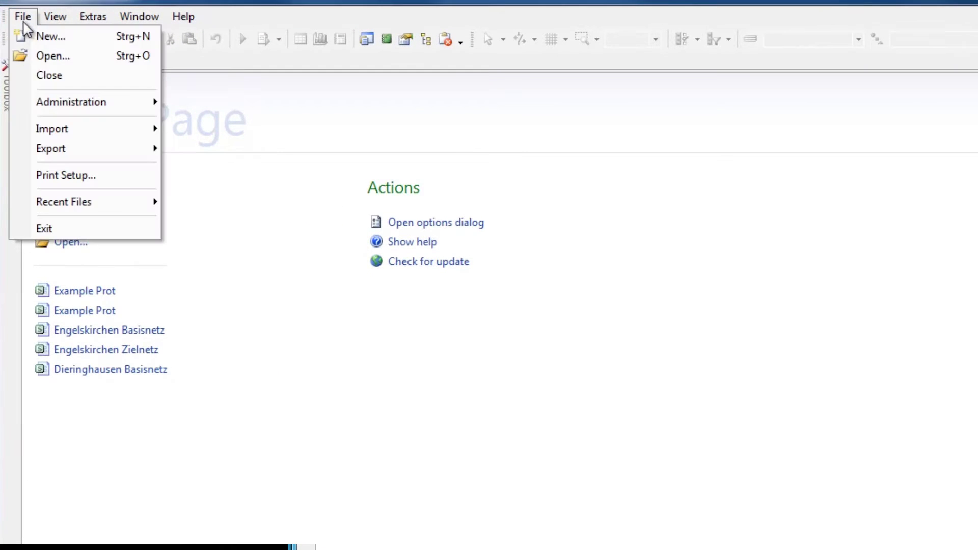
{"action": "left_click", "coordinate": [50, 37]}
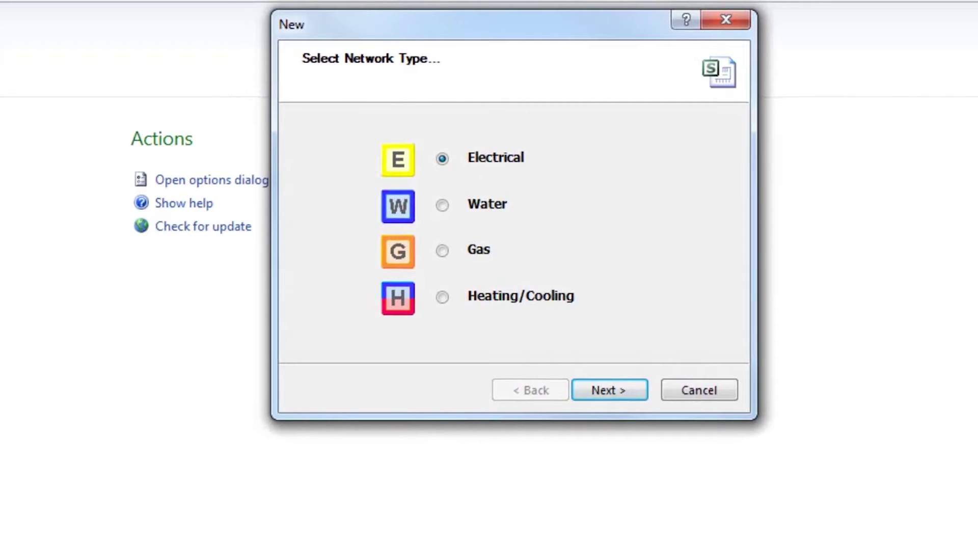
{"action": "left_click", "coordinate": [628, 394]}
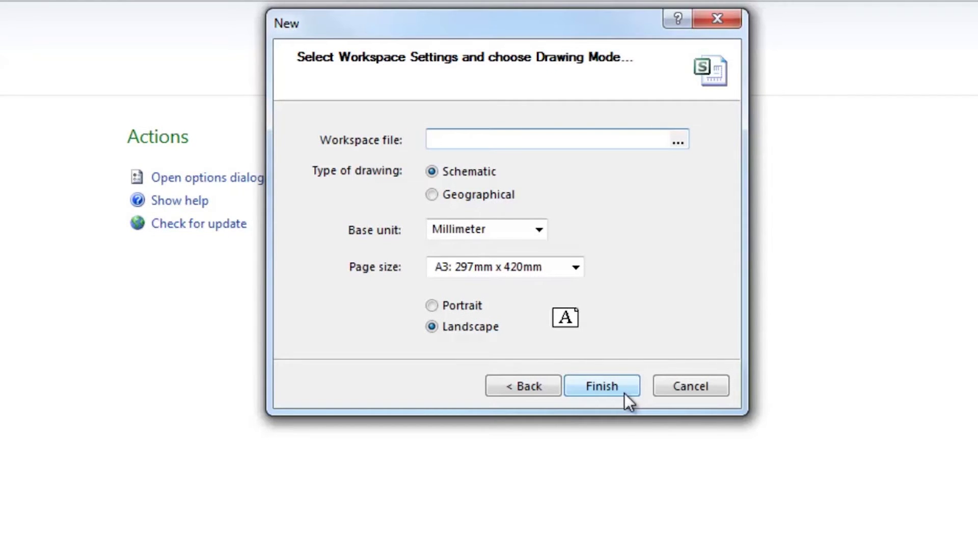
{"action": "left_click", "coordinate": [624, 393]}
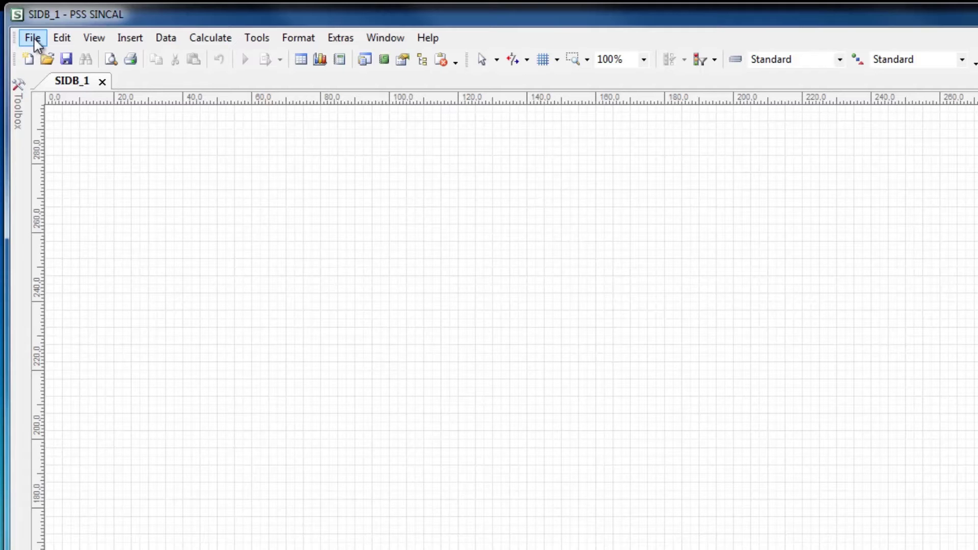
Save the new network as 'Demo' on drive D.
{"action": "left_click", "coordinate": [33, 41]}
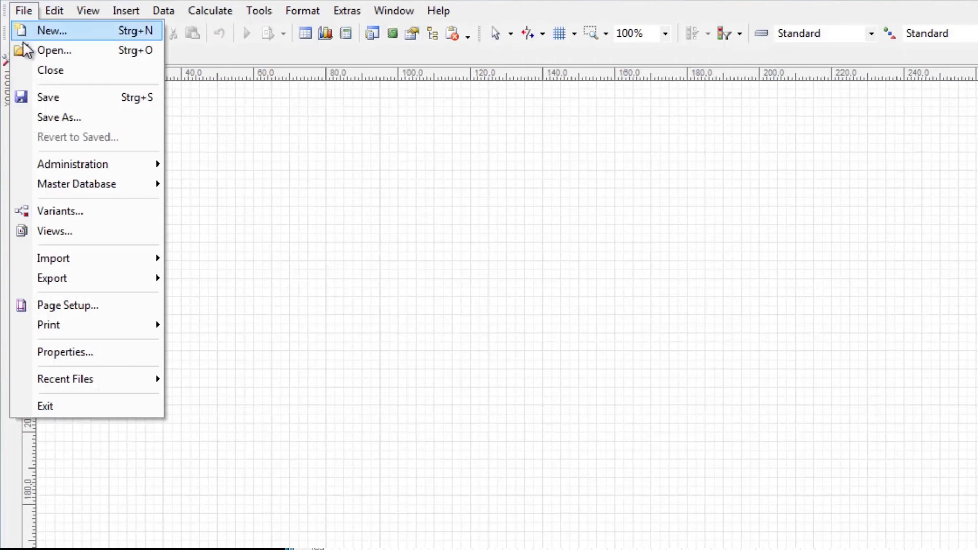
{"action": "left_click", "coordinate": [23, 101]}
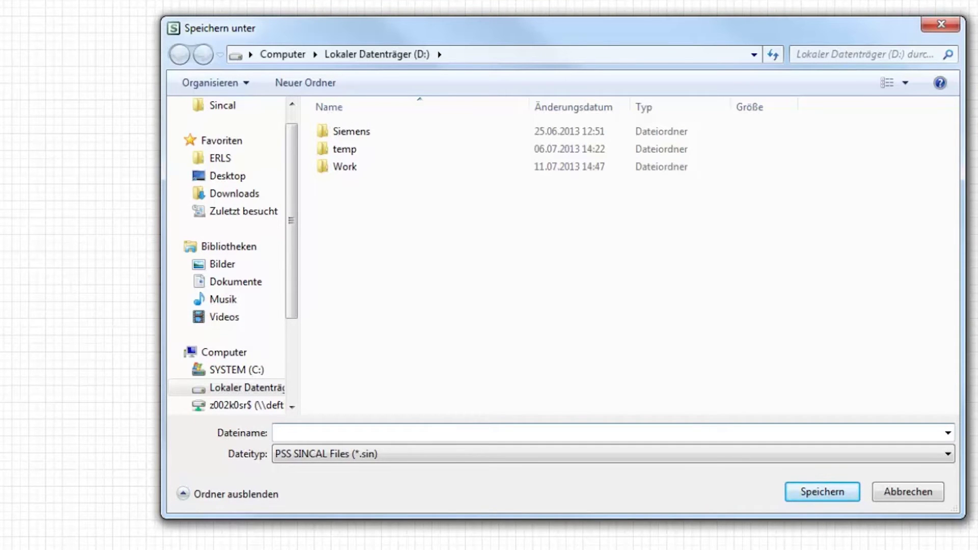
{"action": "type", "text": "Demo"}
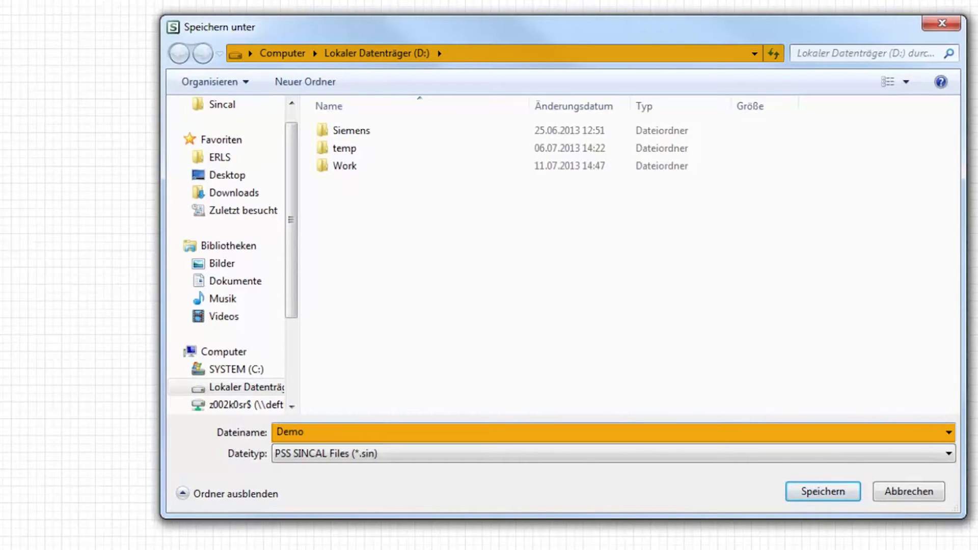
{"action": "left_click", "coordinate": [822, 493]}
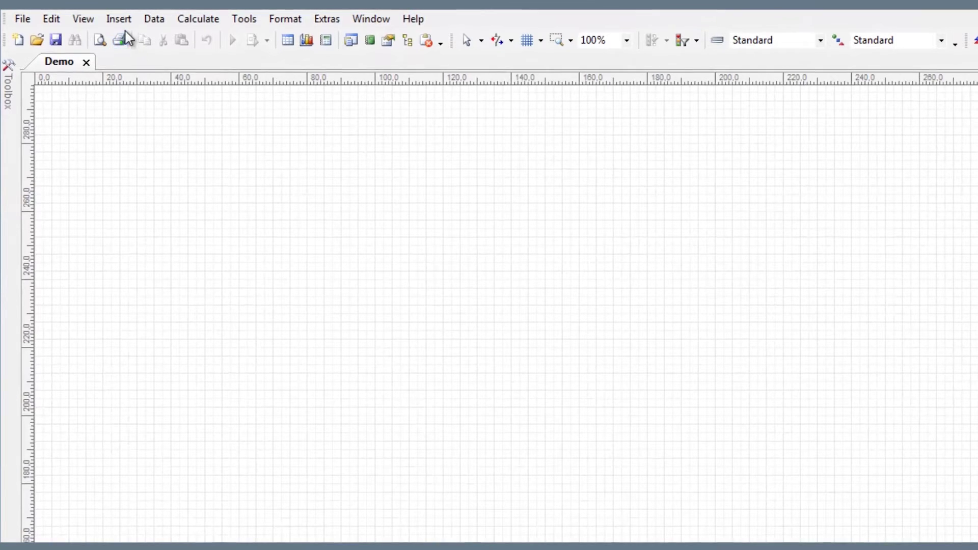
{"action": "left_click", "coordinate": [119, 19]}
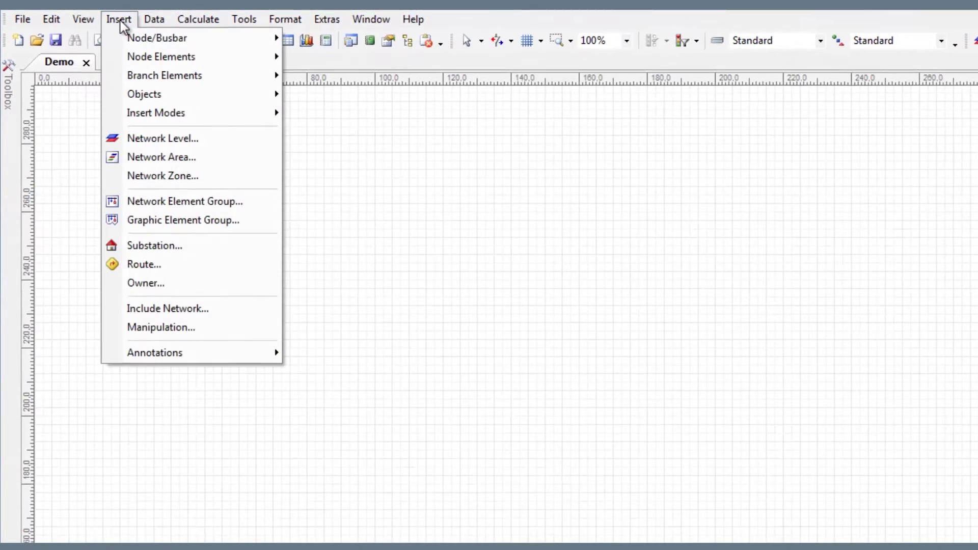
Define network level 'Medium Voltage' (MV) with rated and operating voltage 20,0 kV.
{"action": "left_click", "coordinate": [145, 140]}
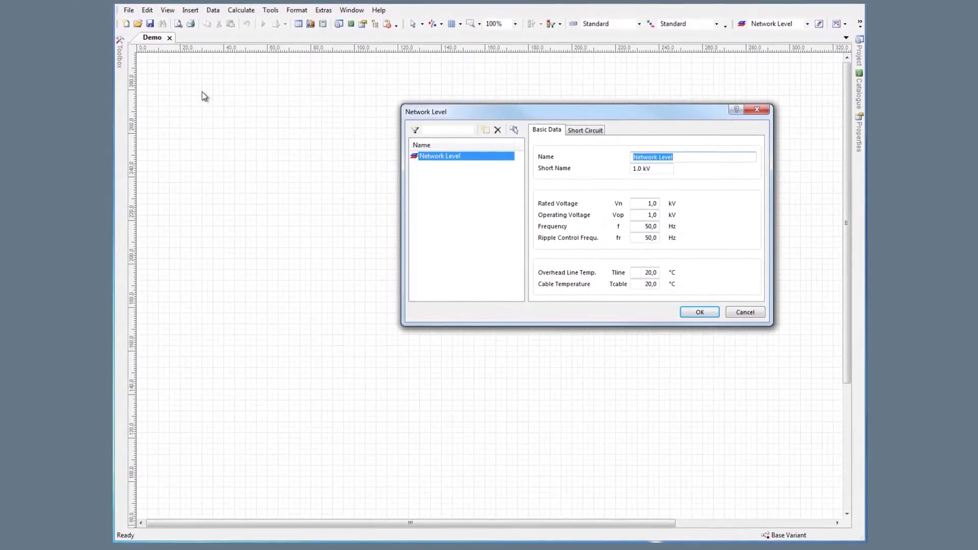
{"action": "left_click", "coordinate": [485, 132]}
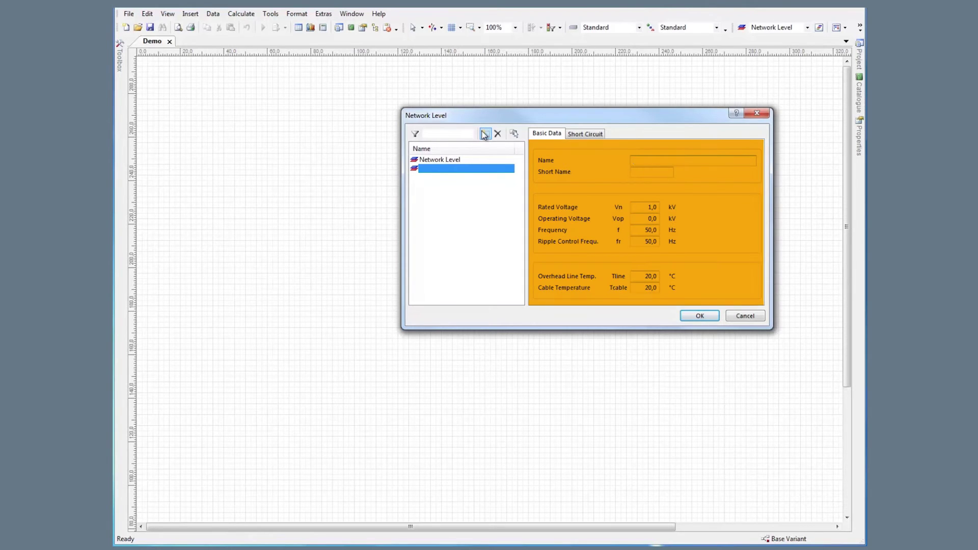
{"action": "type", "text": "Me"}
{"action": "type", "text": "dium "}
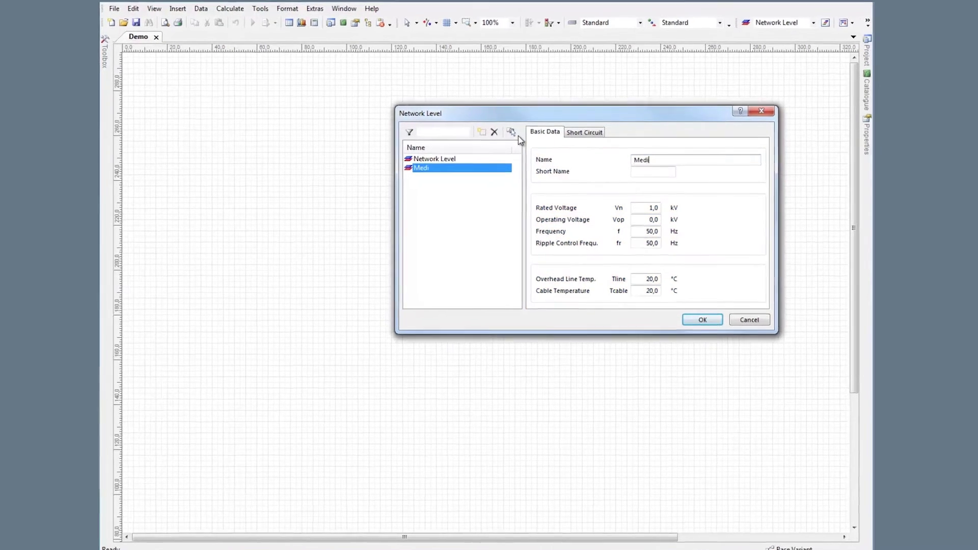
{"action": "type", "text": "Voltage"}
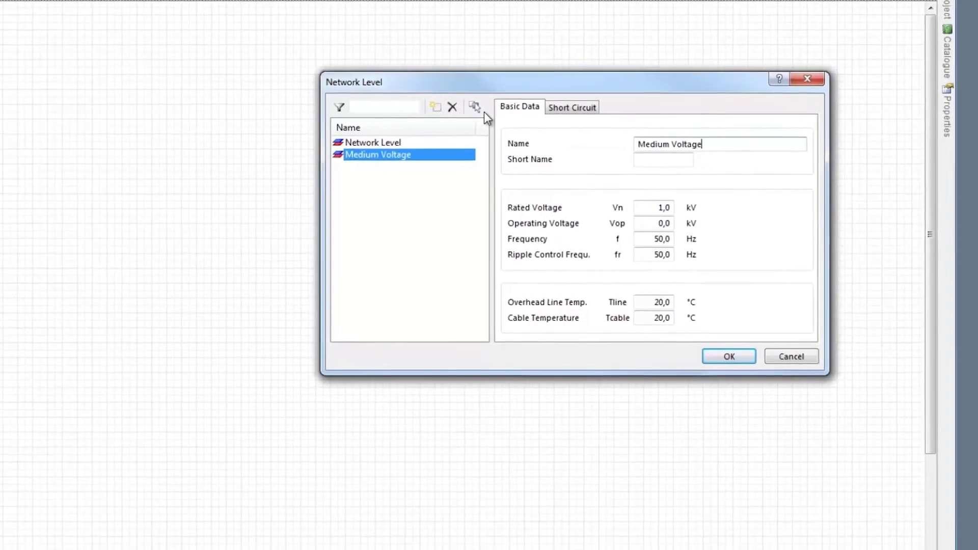
{"action": "key", "text": "Tab"}
{"action": "type", "text": "MV"}
{"action": "key", "text": "Tab"}
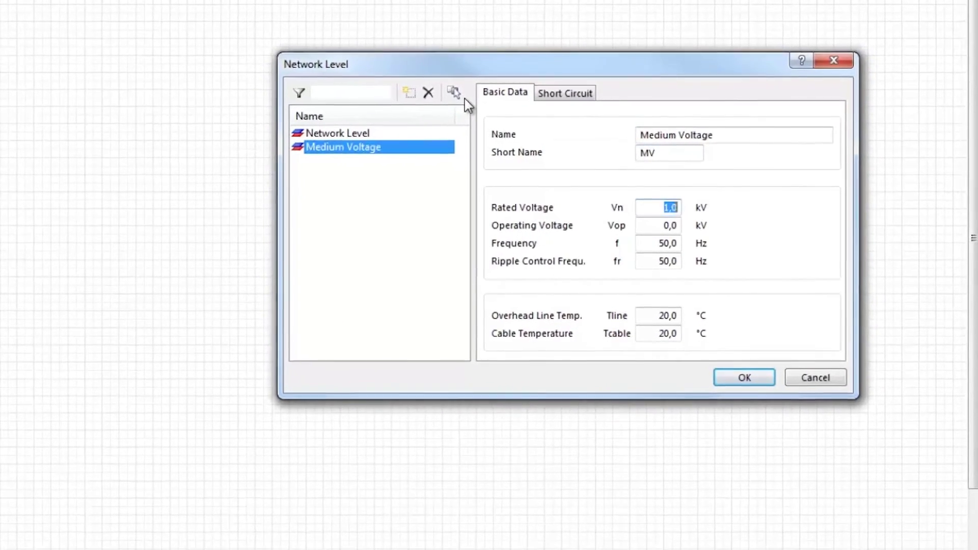
{"action": "type", "text": "20,0"}
{"action": "key", "text": "Tab"}
{"action": "type", "text": "20,0"}
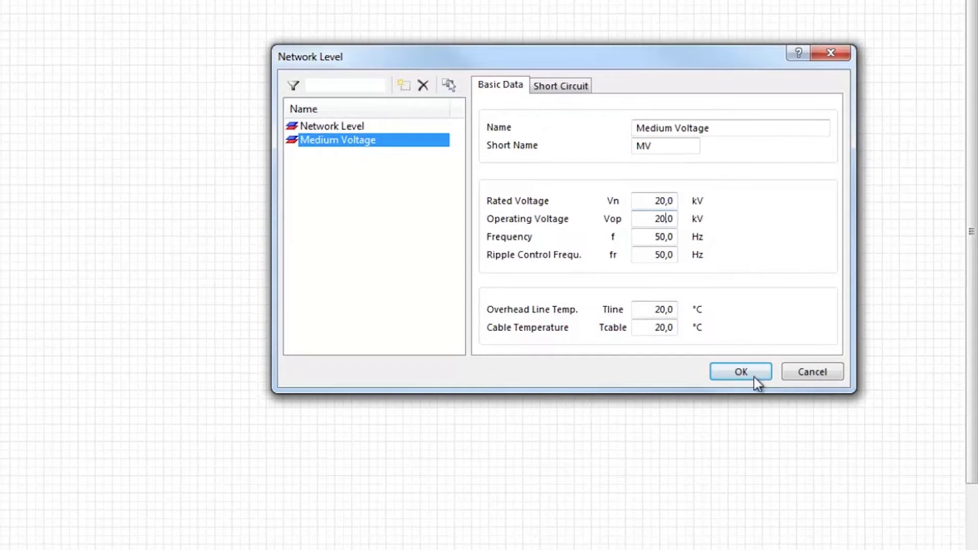
{"action": "left_click", "coordinate": [755, 378]}
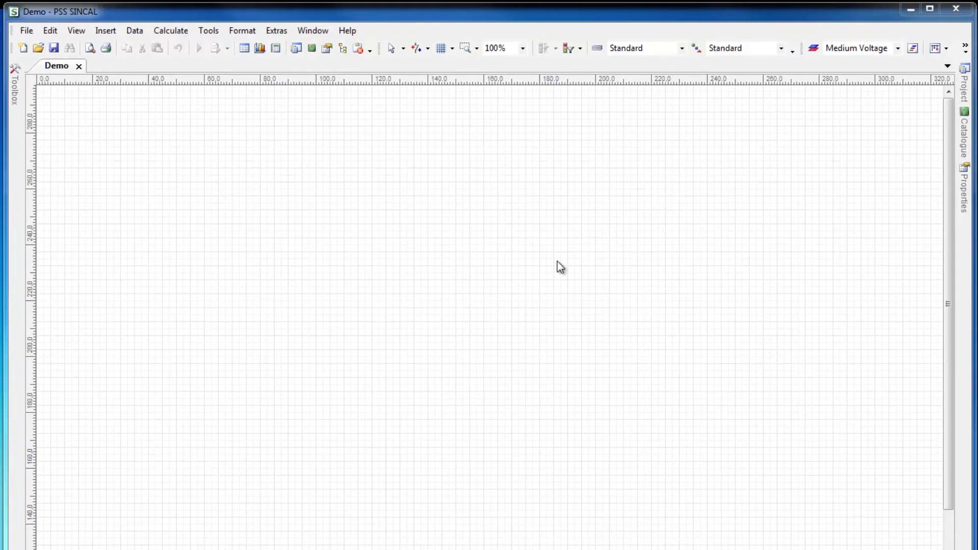
Draw busbar N1 near the upper middle of the sheet with the Busbar tool.
{"action": "left_click", "coordinate": [14, 86]}
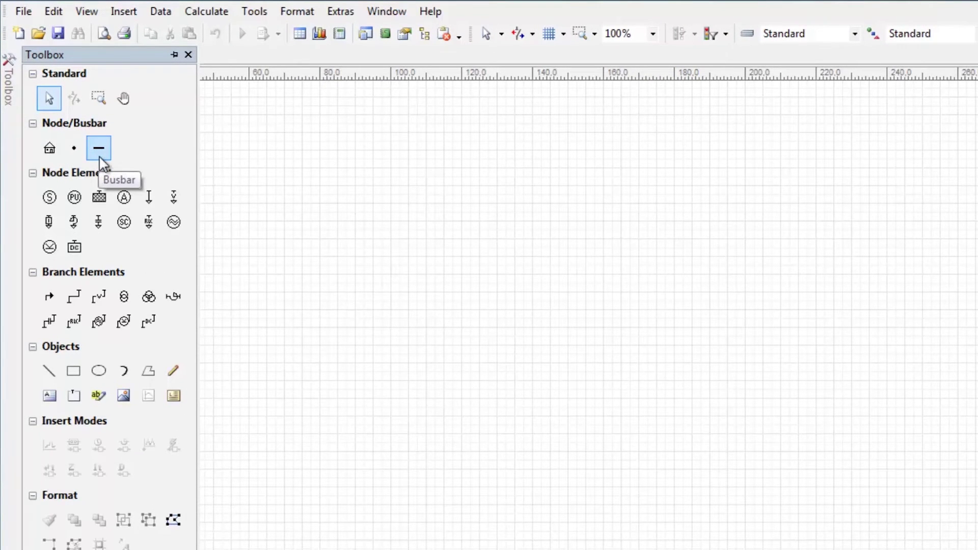
{"action": "left_click", "coordinate": [99, 153]}
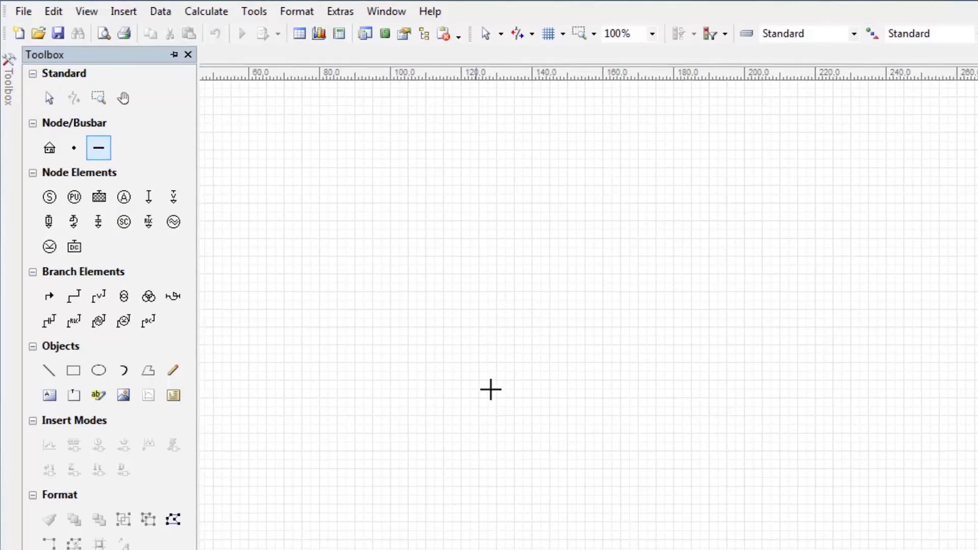
{"action": "left_click", "coordinate": [507, 295]}
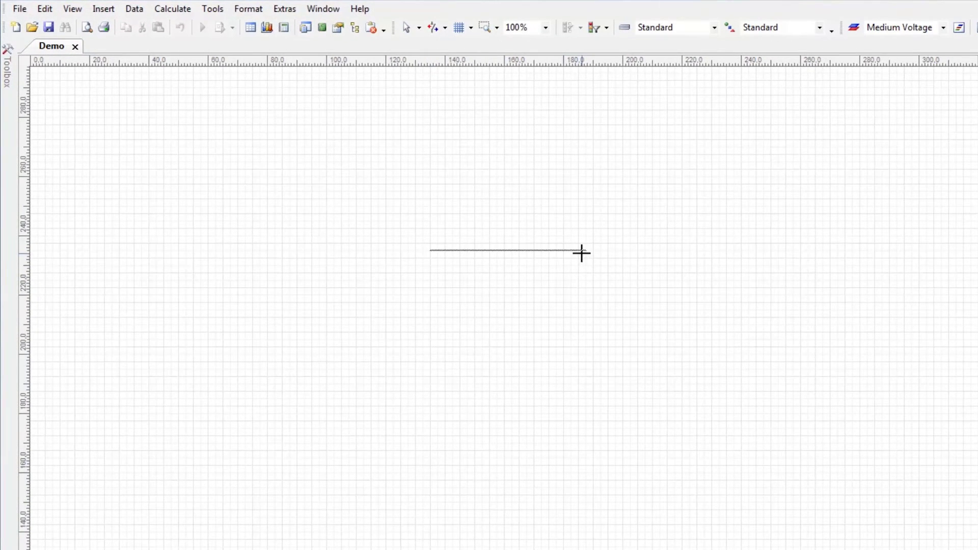
{"action": "key", "text": "Escape"}
{"action": "left_click", "coordinate": [585, 260]}
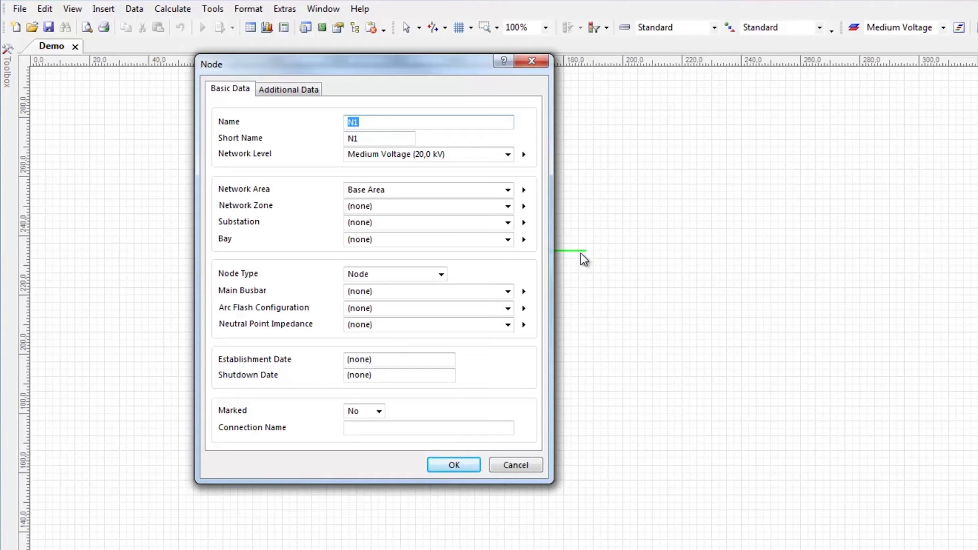
{"action": "left_click", "coordinate": [448, 464]}
Draw a second busbar further down the page below N1.
{"action": "left_click", "coordinate": [433, 482]}
{"action": "left_click", "coordinate": [593, 477]}
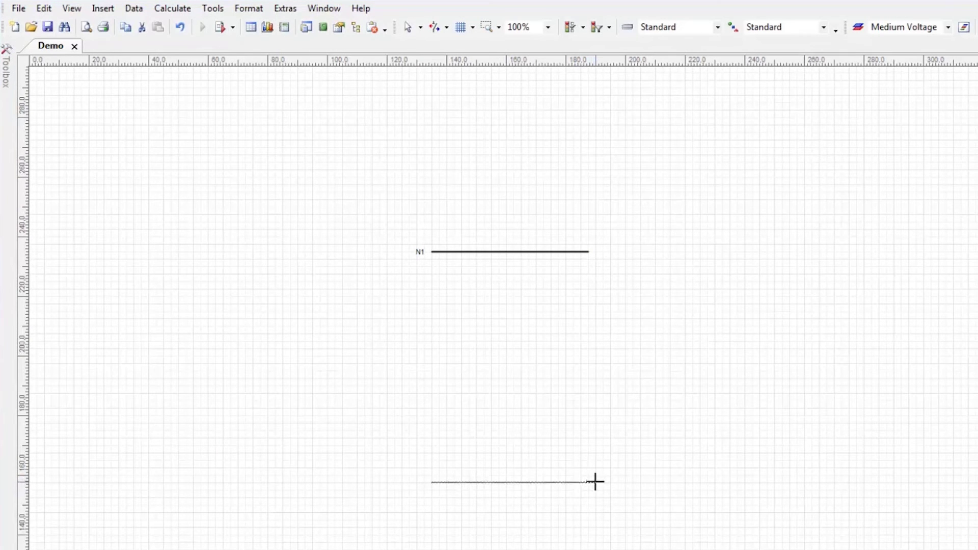
{"action": "mouse_move", "coordinate": [6, 66]}
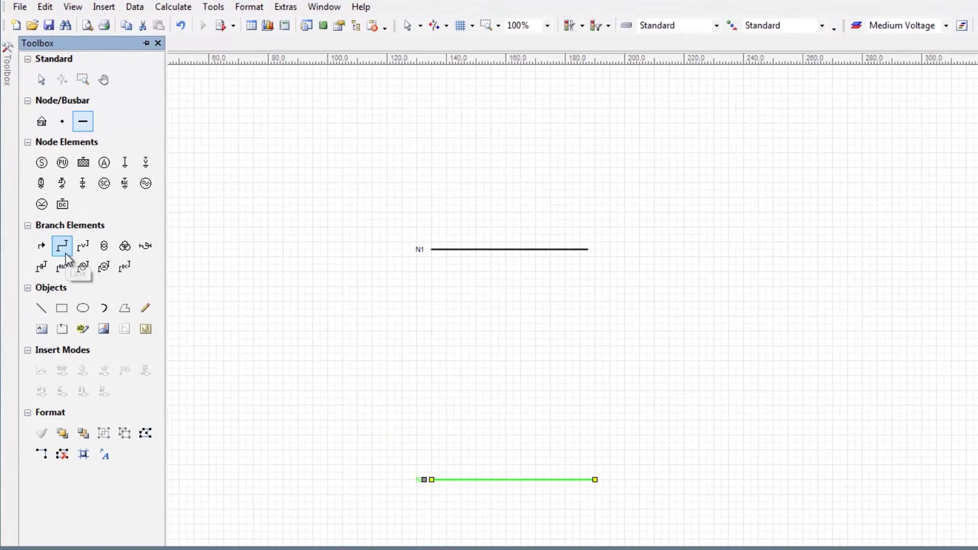
Draw line L2 from N1 to N2 with two bends and accept its data.
{"action": "left_click", "coordinate": [65, 253]}
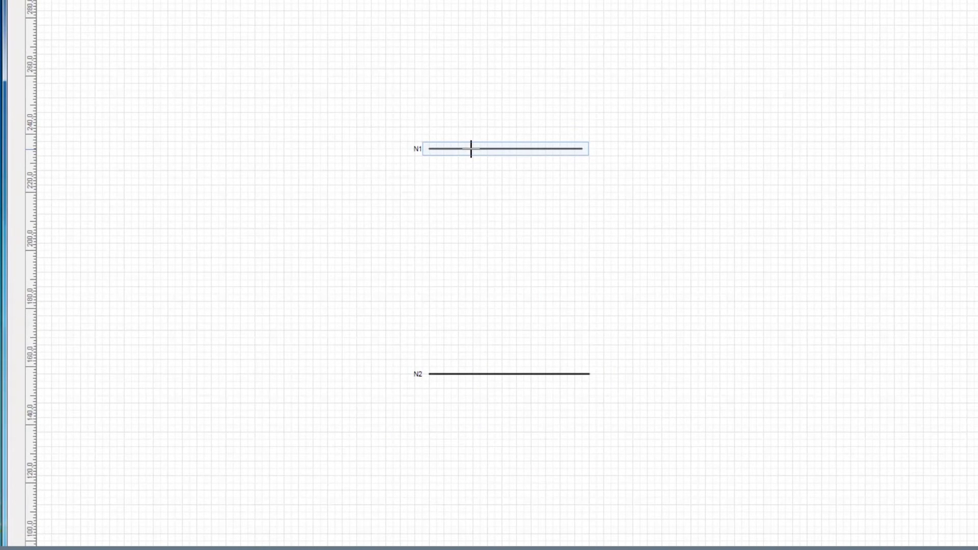
{"action": "left_click", "coordinate": [471, 148]}
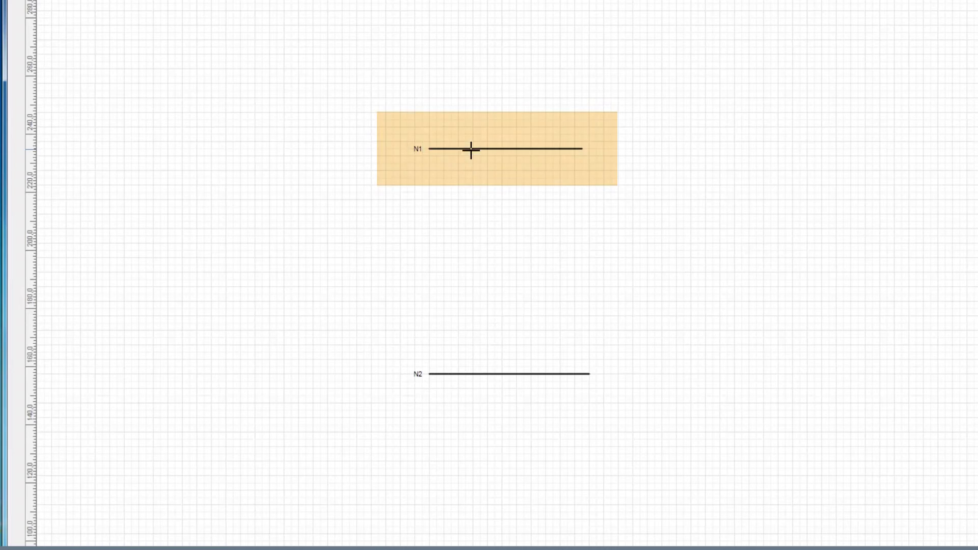
{"action": "left_click", "coordinate": [472, 271]}
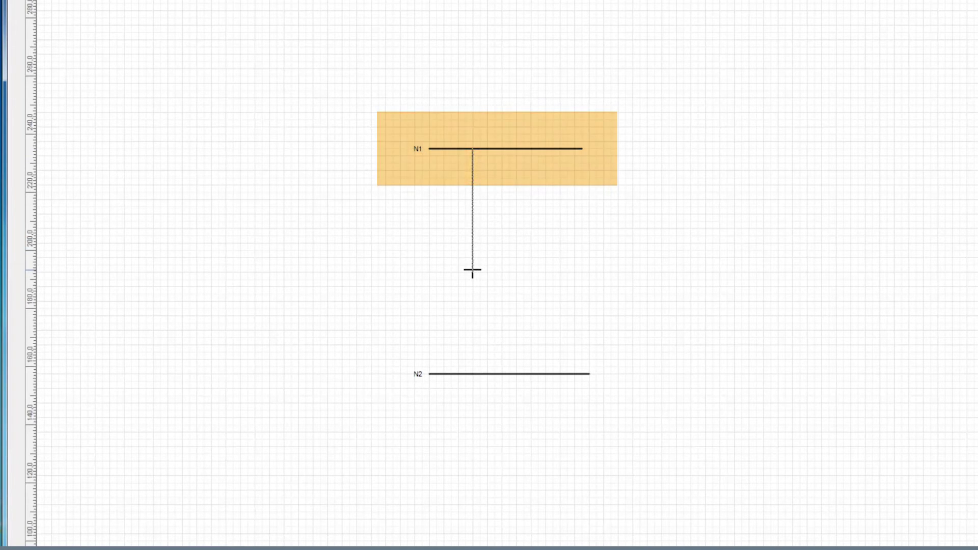
{"action": "left_click", "coordinate": [537, 272]}
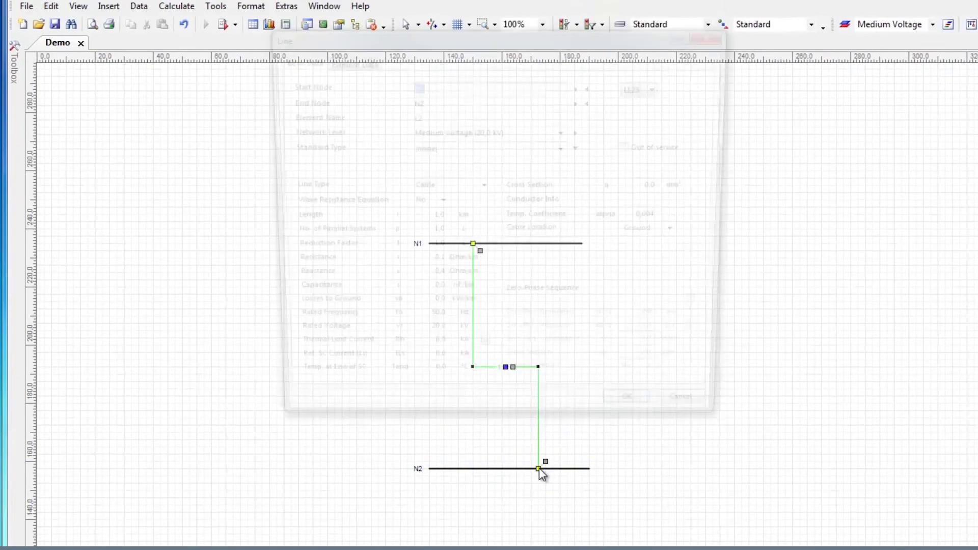
{"action": "left_click", "coordinate": [537, 374]}
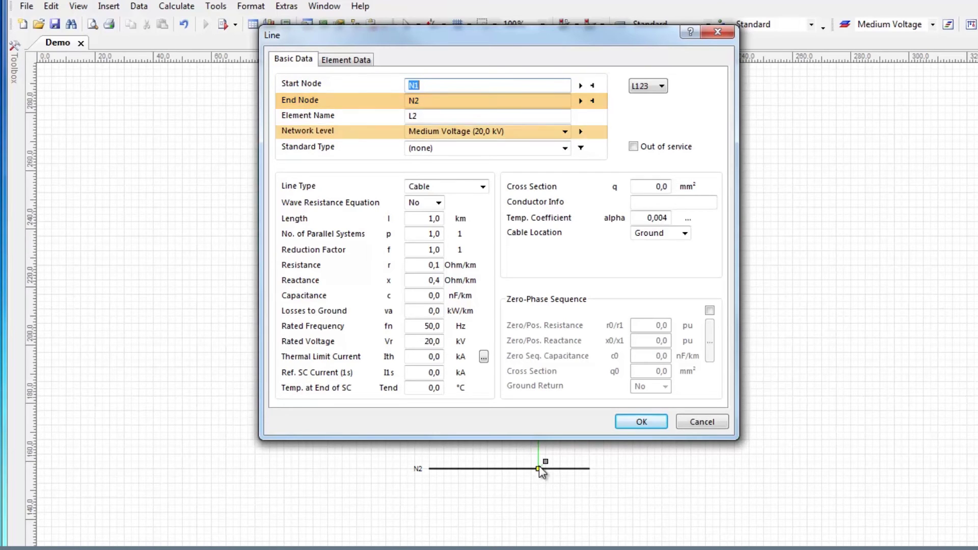
{"action": "left_click", "coordinate": [628, 426]}
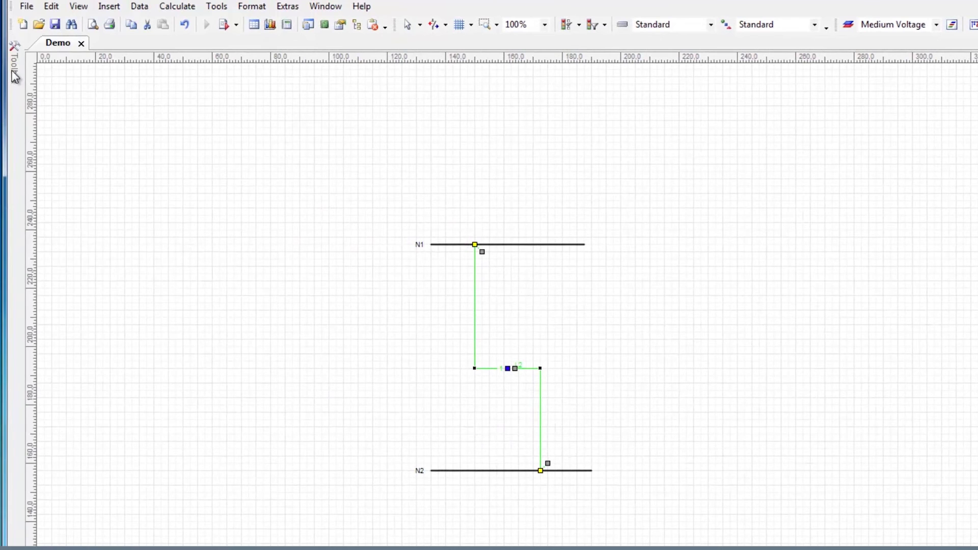
Place an infeeder on busbar N1 so its data dialog appears.
{"action": "mouse_move", "coordinate": [15, 70]}
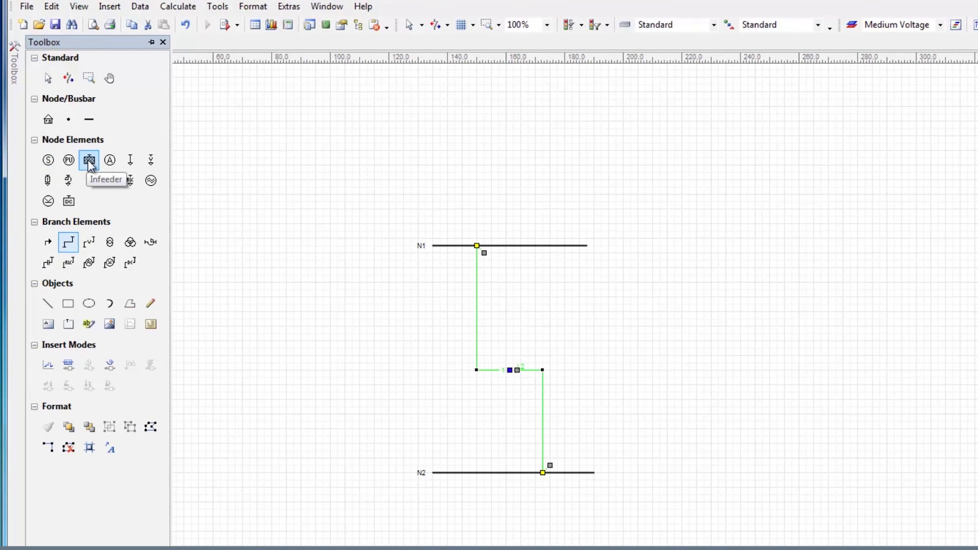
{"action": "left_click", "coordinate": [91, 165]}
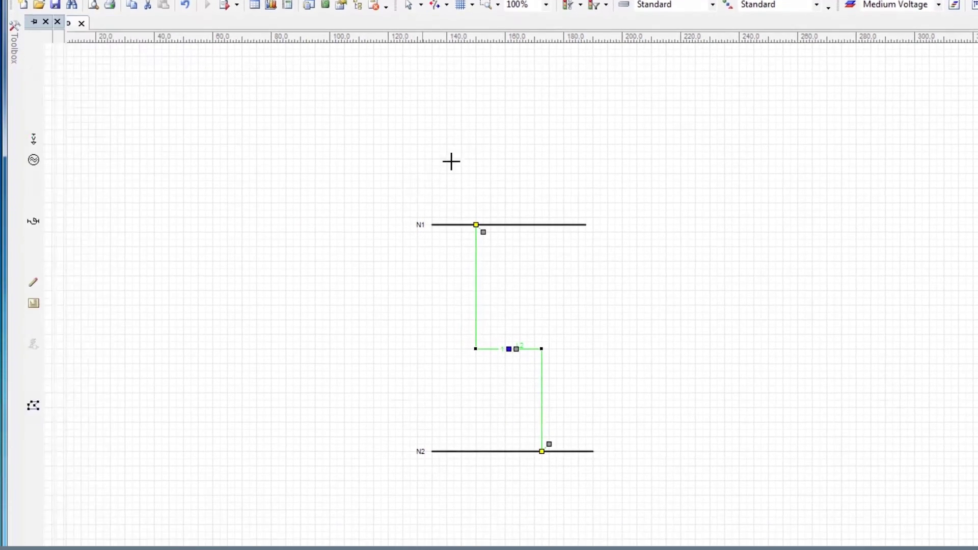
{"action": "key", "text": "Escape"}
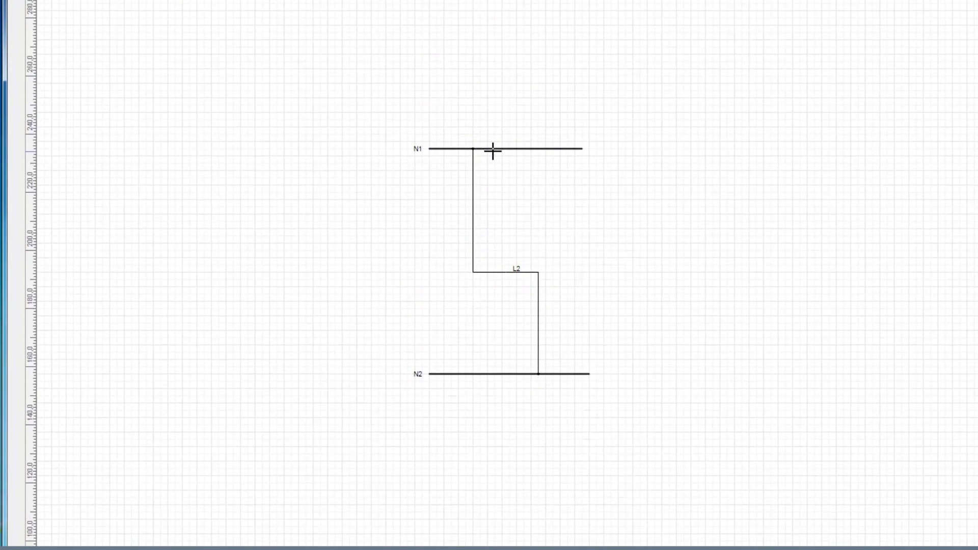
{"action": "key", "text": "Escape"}
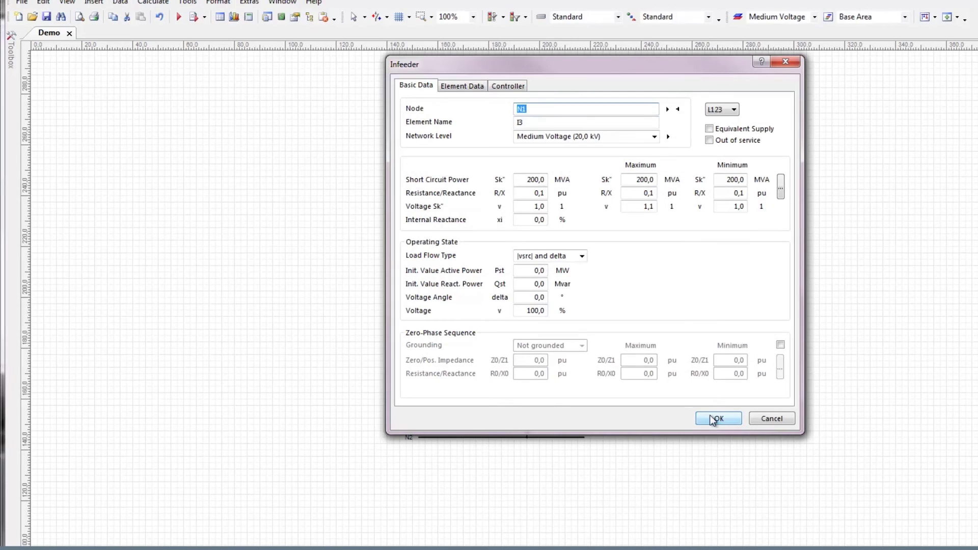
Confirm the infeeder on N1 and attach load LO4 hanging below busbar N2.
{"action": "left_click", "coordinate": [715, 418]}
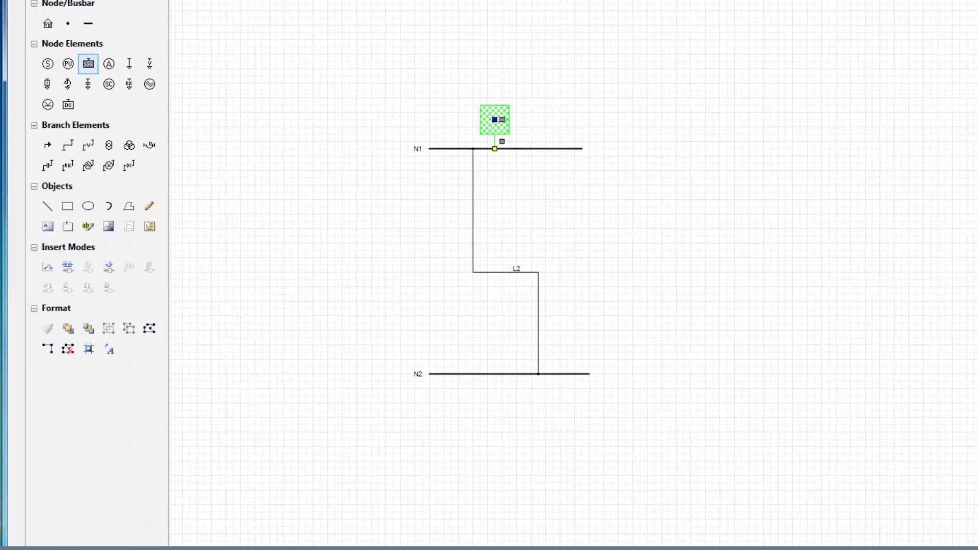
{"action": "left_click", "coordinate": [130, 64]}
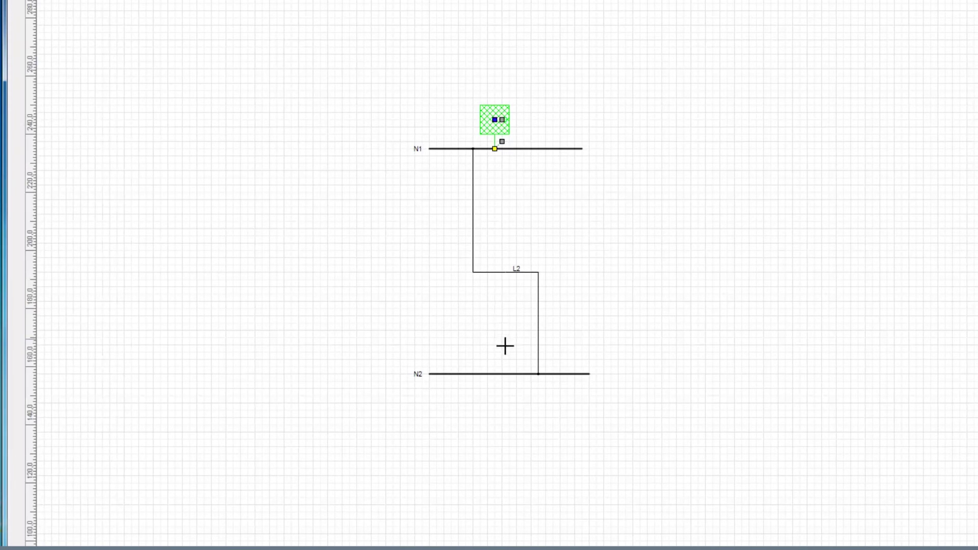
{"action": "left_click", "coordinate": [508, 373]}
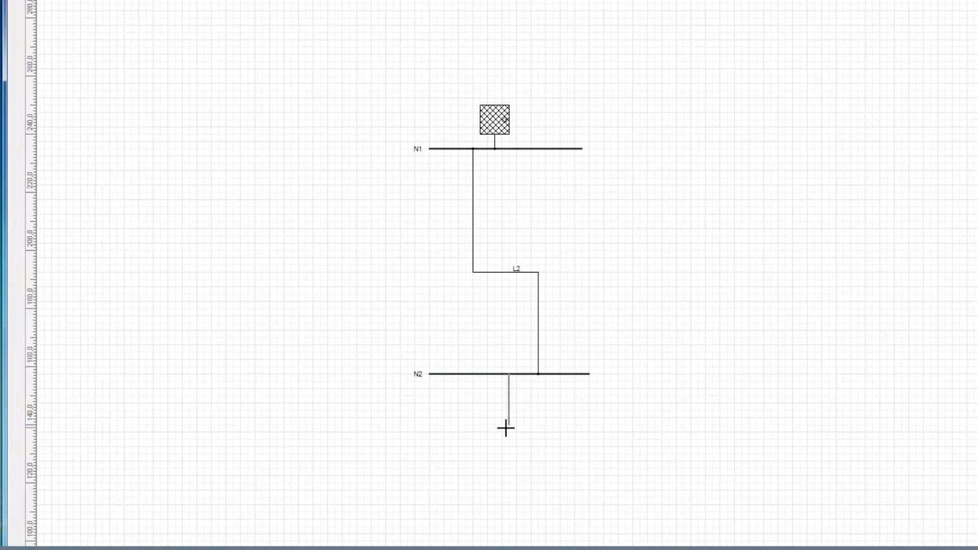
{"action": "left_click", "coordinate": [506, 428]}
{"action": "left_click", "coordinate": [737, 386]}
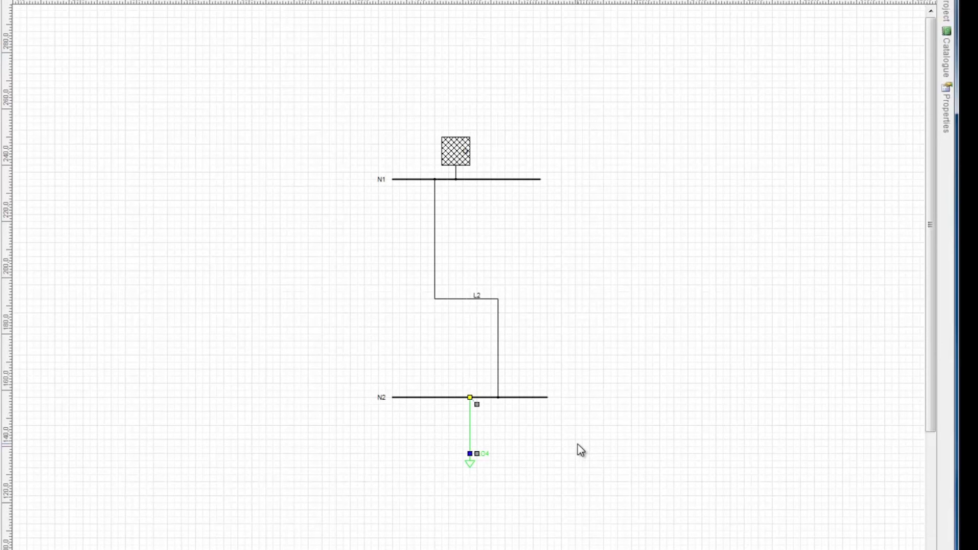
Format line L2 with red line colour and line width 3.
{"action": "left_click", "coordinate": [577, 444]}
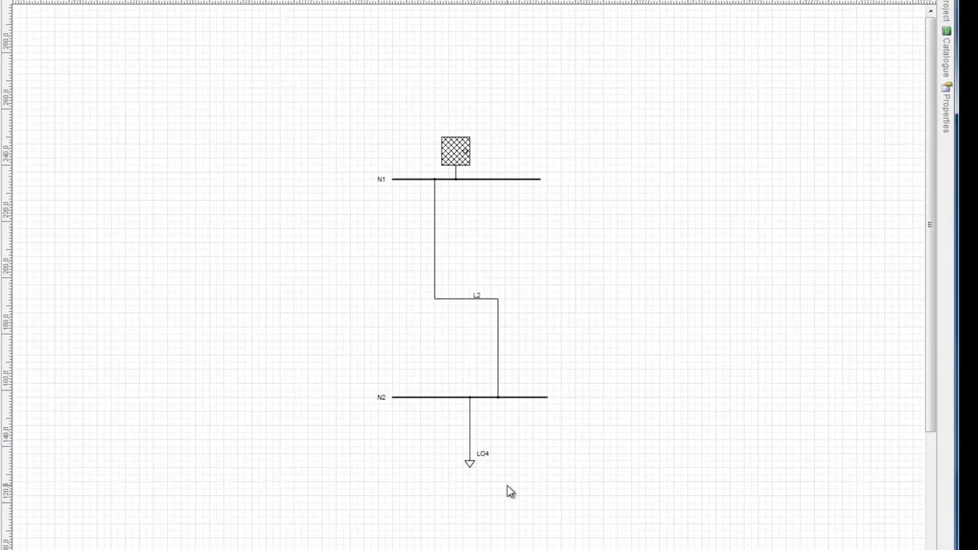
{"action": "right_click", "coordinate": [434, 267]}
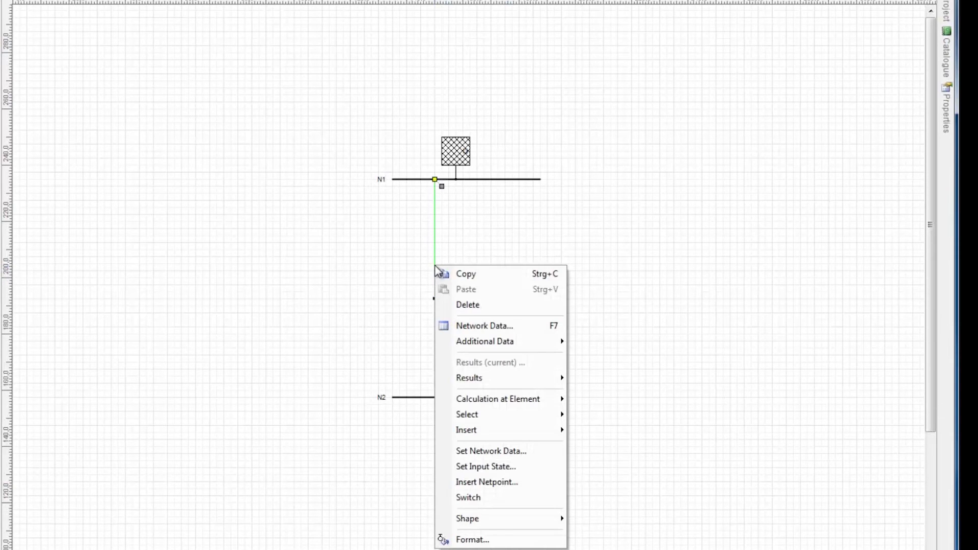
{"action": "left_click", "coordinate": [481, 539]}
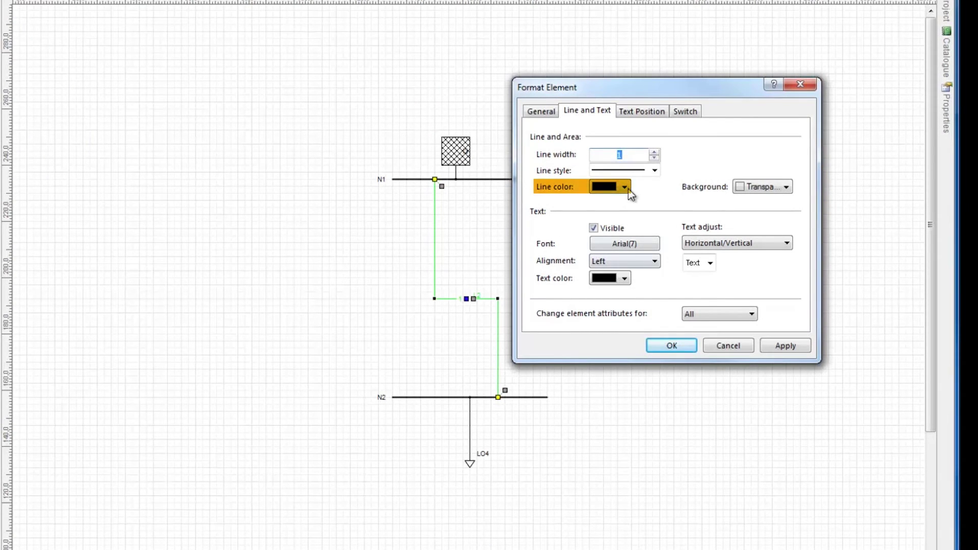
{"action": "left_click", "coordinate": [629, 189]}
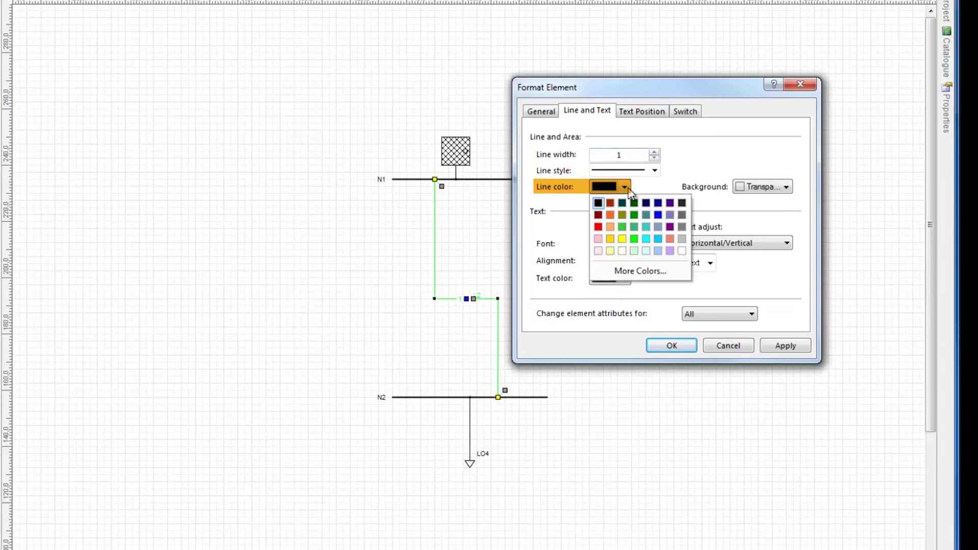
{"action": "left_click", "coordinate": [599, 228]}
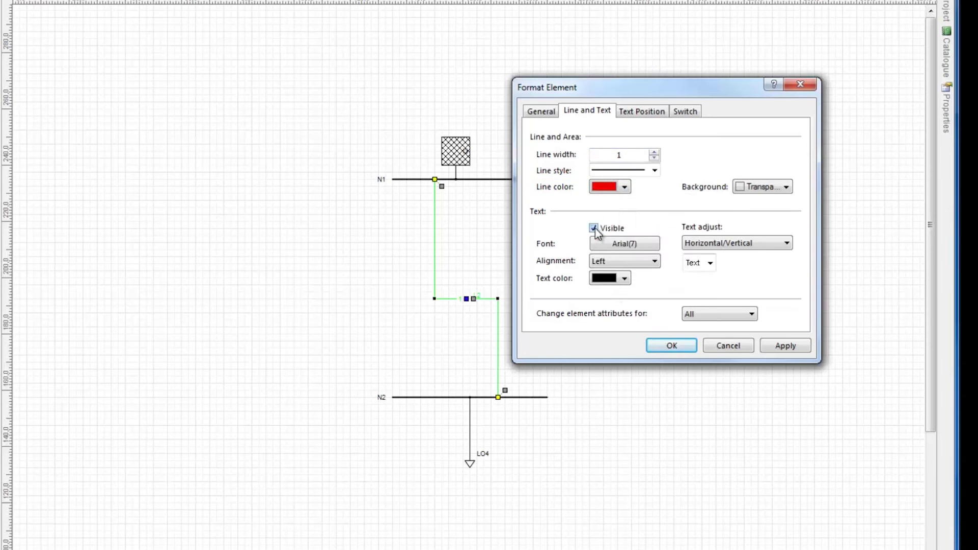
{"action": "left_click", "coordinate": [655, 152]}
{"action": "left_click", "coordinate": [655, 152]}
{"action": "left_click", "coordinate": [673, 349]}
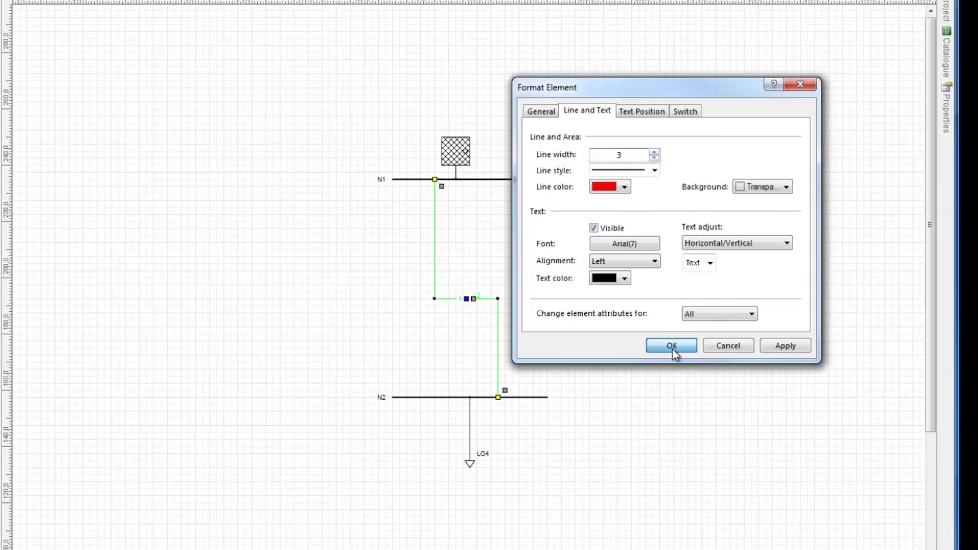
{"action": "left_click", "coordinate": [675, 355]}
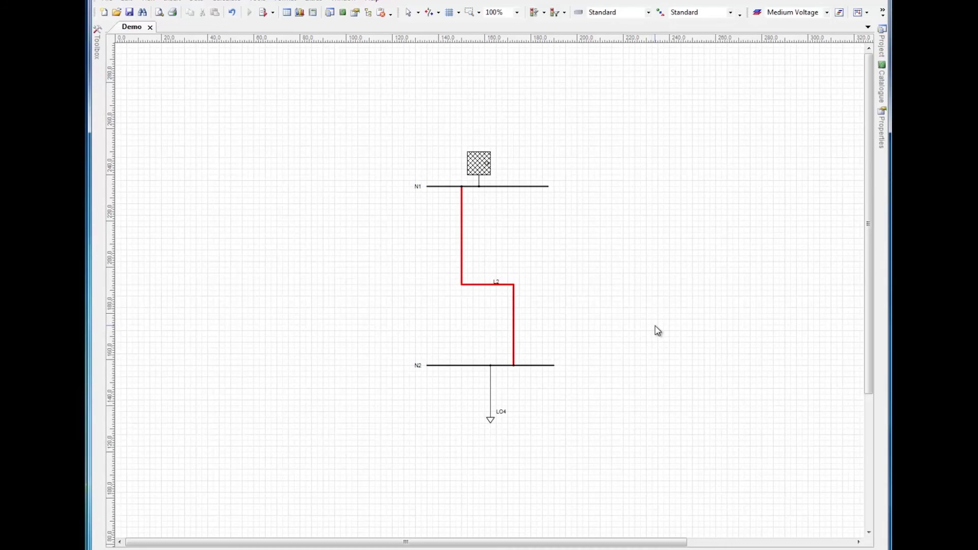
Run a Standard load flow calculation on the Demo network.
{"action": "left_click", "coordinate": [227, 1]}
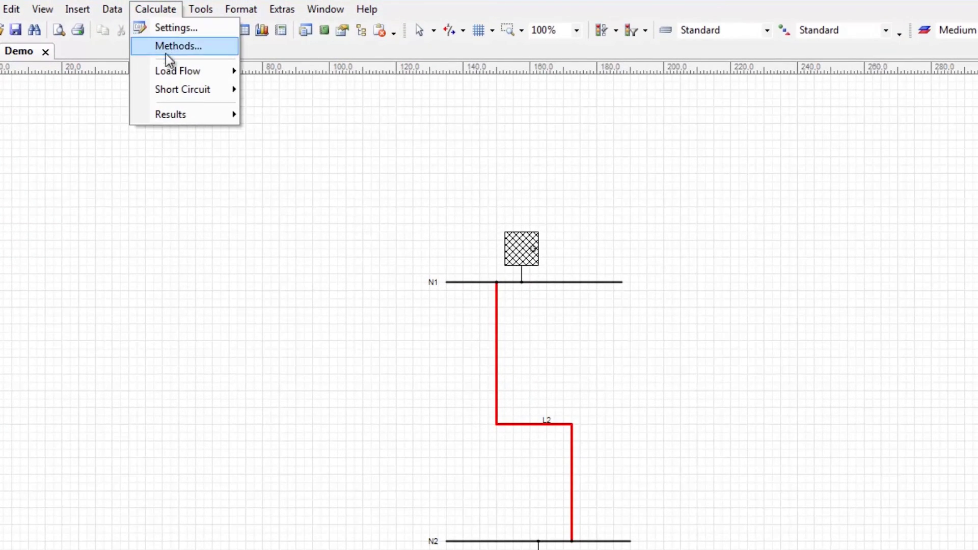
{"action": "mouse_move", "coordinate": [164, 75]}
{"action": "left_click", "coordinate": [278, 71]}
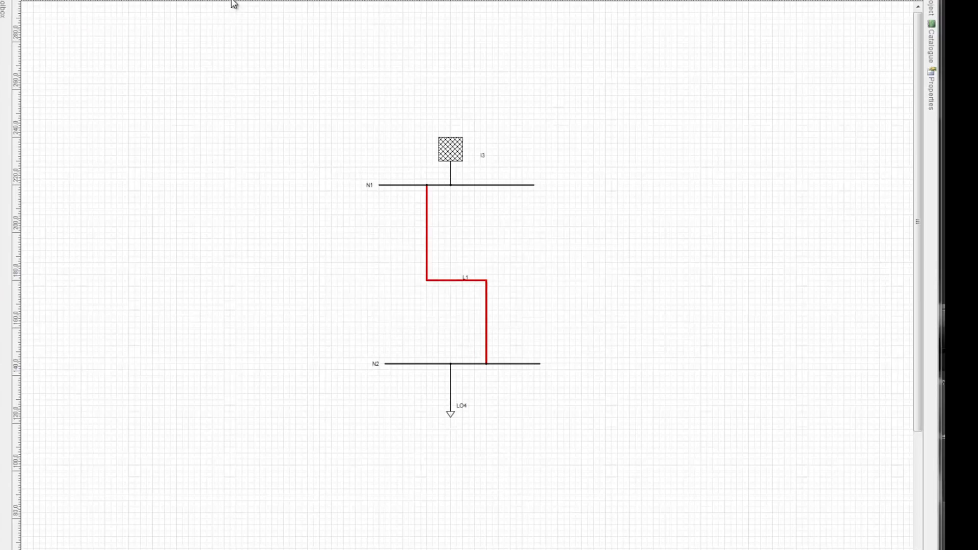